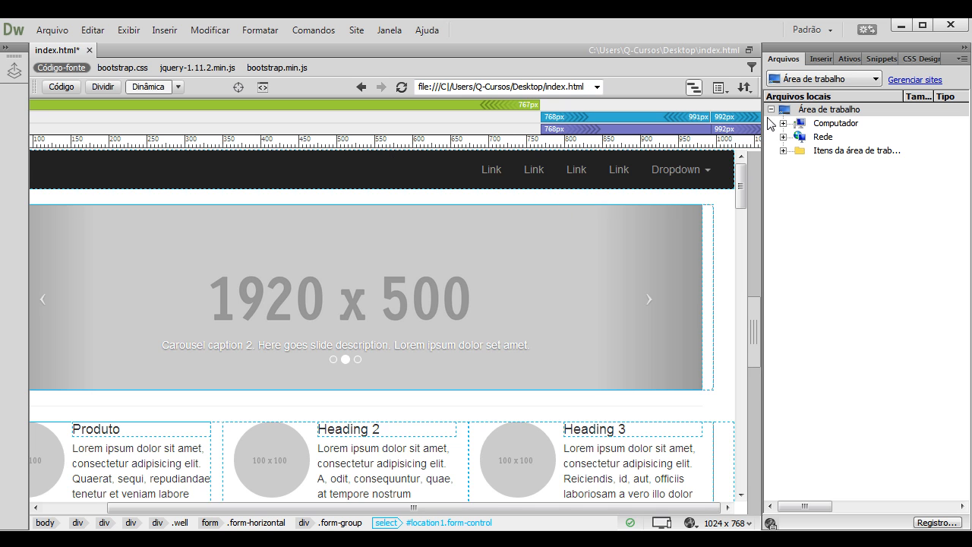
# Preview the Iniciante workspace with its Arquivos file list shown, and switch back to the Padrão workspace
pyautogui.click(822, 28)
pyautogui.click(821, 49)
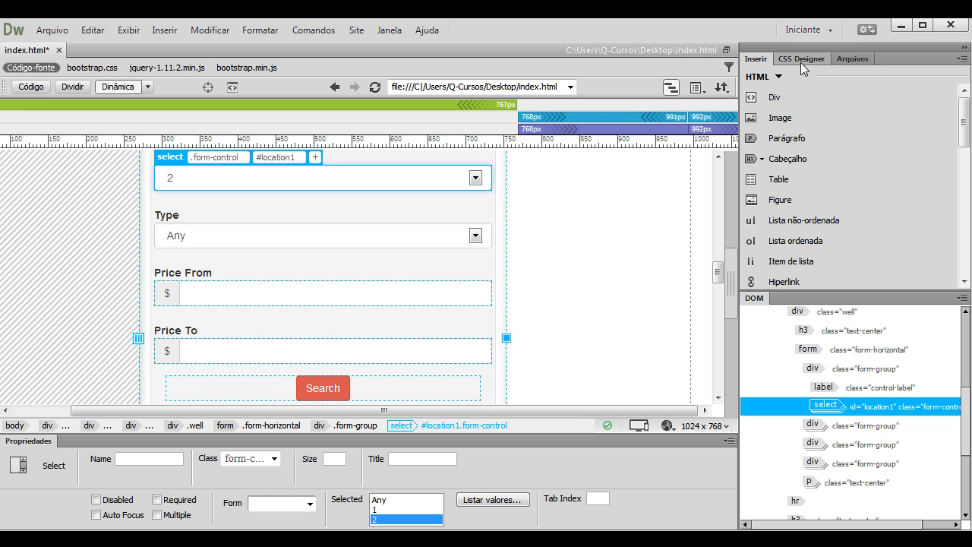
pyautogui.click(850, 60)
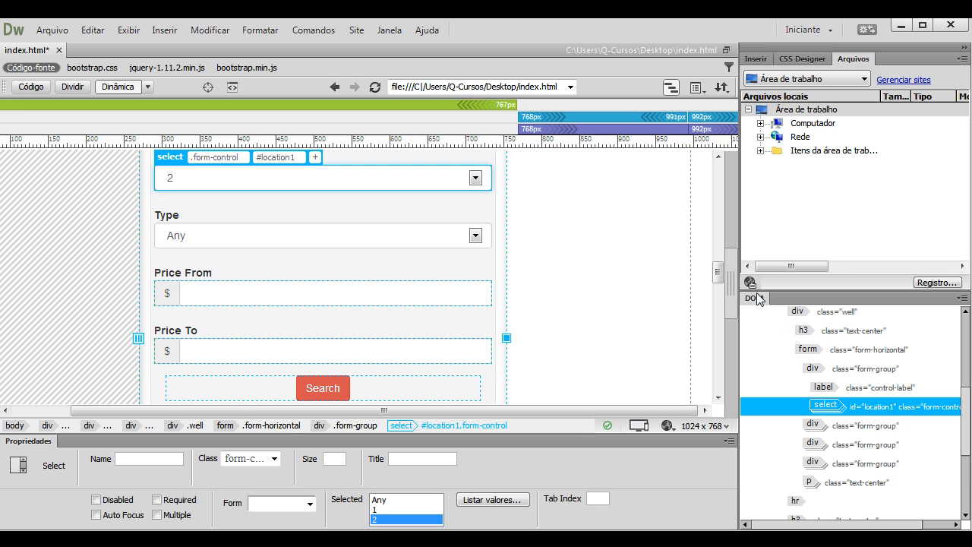
pyautogui.click(811, 30)
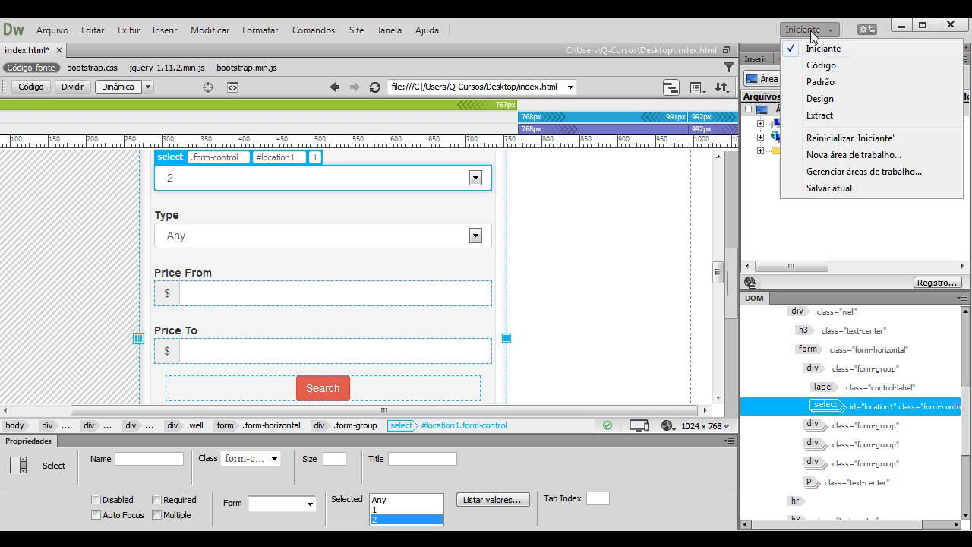
pyautogui.click(815, 83)
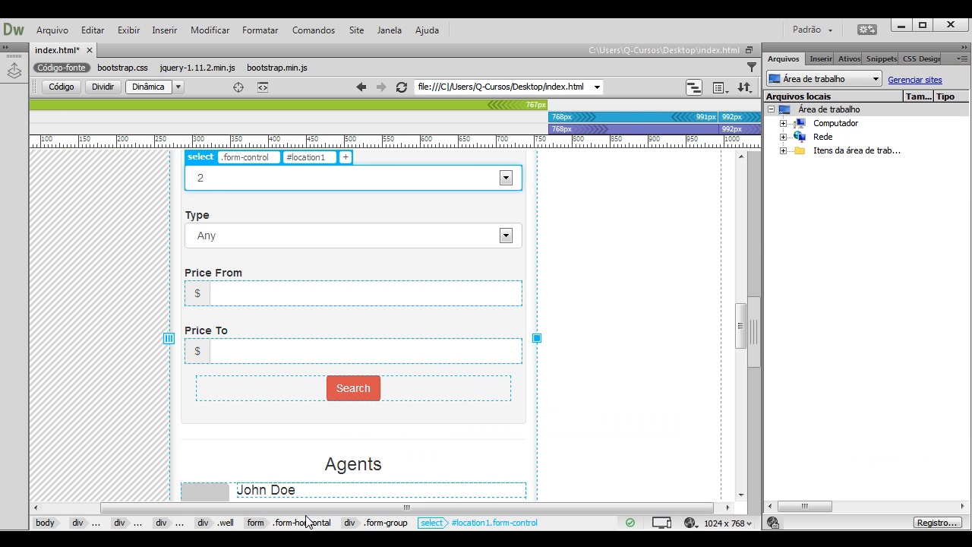
# Show the Propriedades inspector and dock it beneath the document window
pyautogui.click(392, 30)
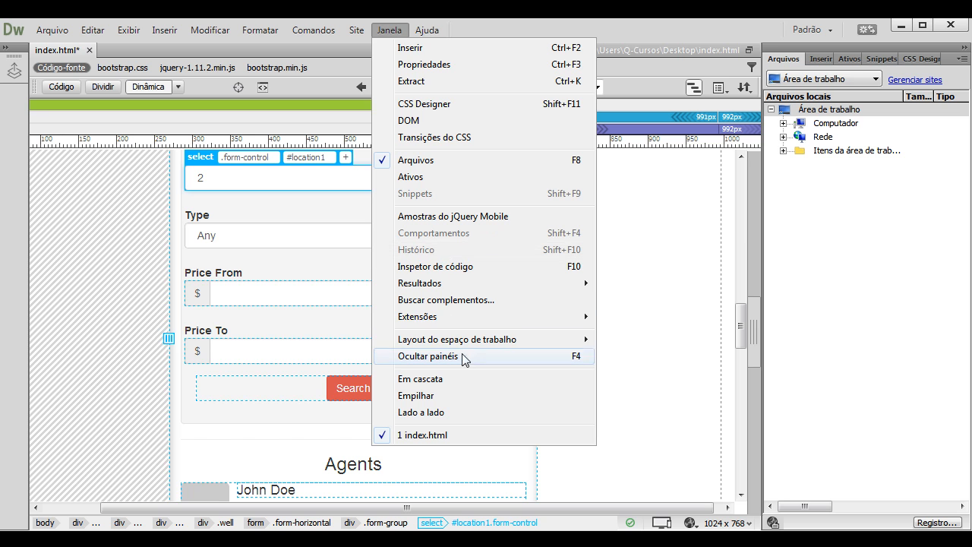
pyautogui.click(550, 69)
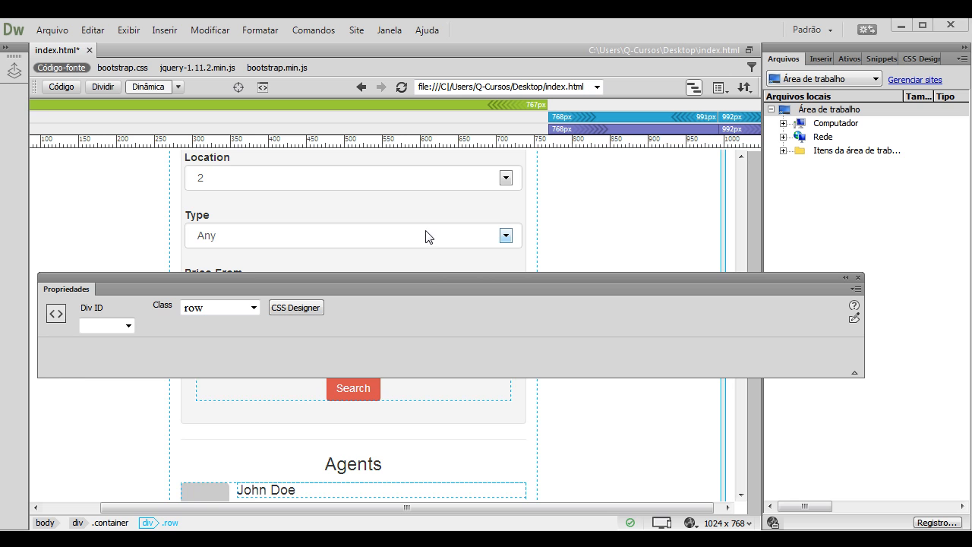
pyautogui.click(438, 277)
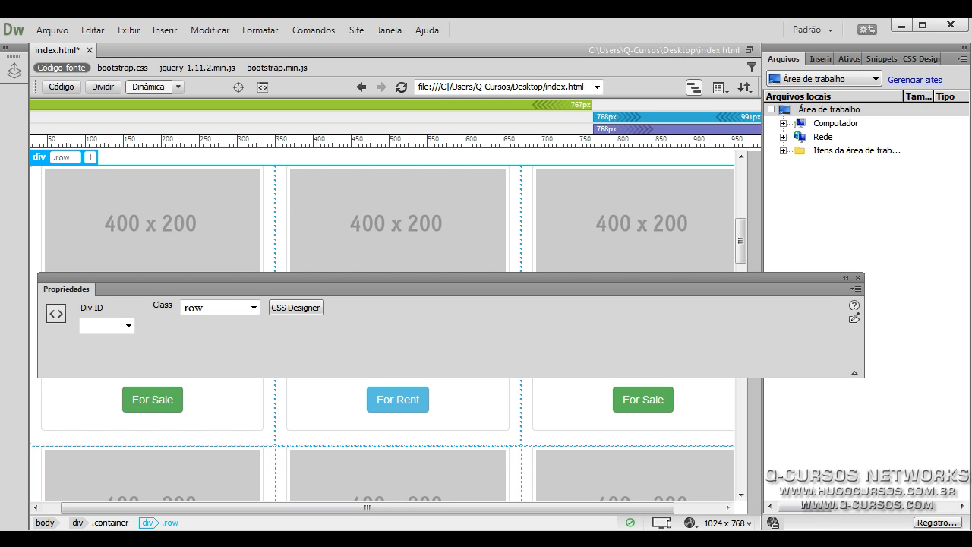
pyautogui.moveTo(532, 278); pyautogui.dragTo(550, 274)
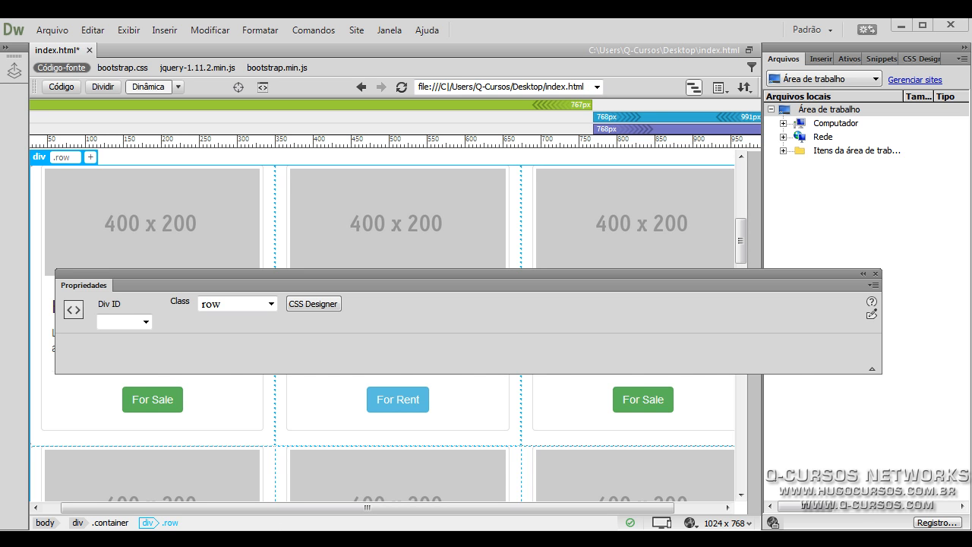
pyautogui.moveTo(83, 285); pyautogui.dragTo(259, 527)
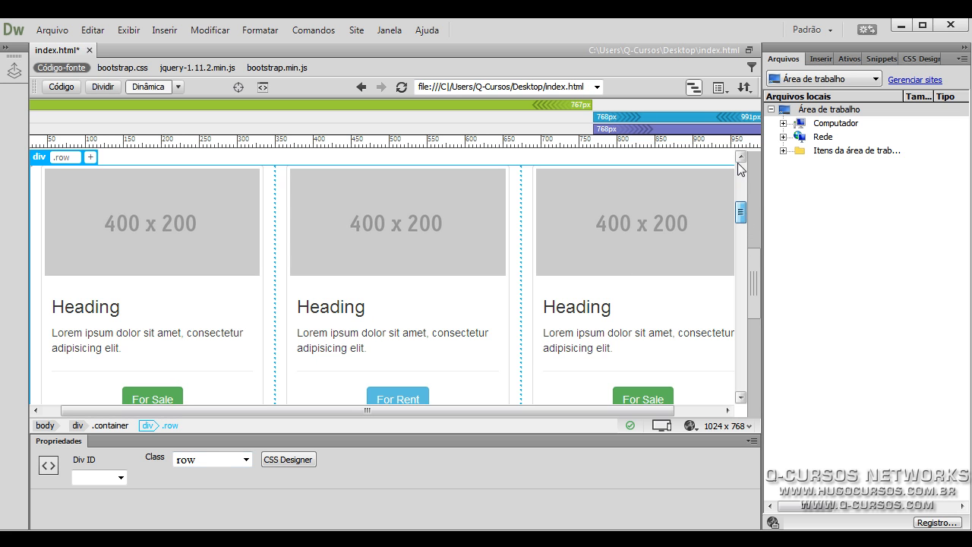
# Change the opening and closing tags of the "Heading 2" title to h5 in the source code, and return to the Dinâmica view
pyautogui.scroll(5, 741, 186)
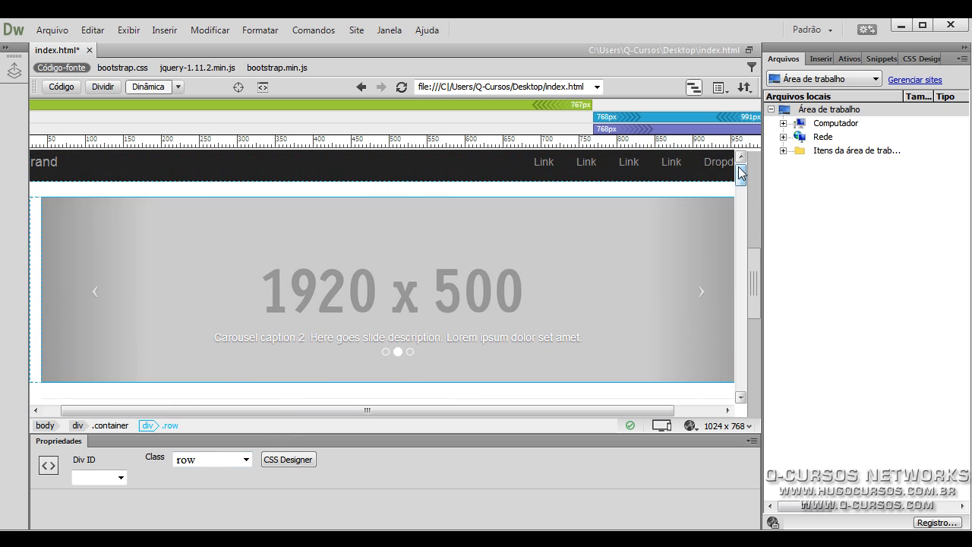
pyautogui.scroll(-1, 742, 185)
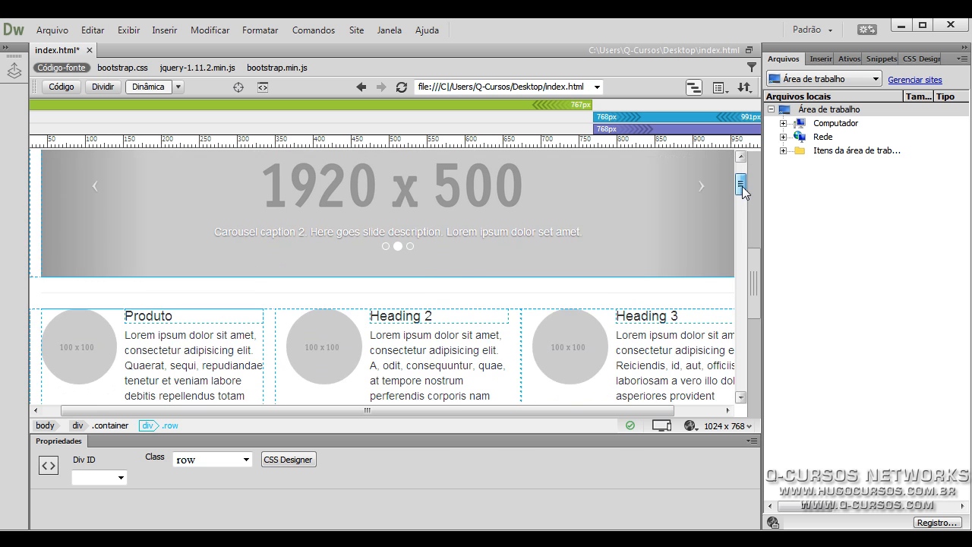
pyautogui.click(397, 324)
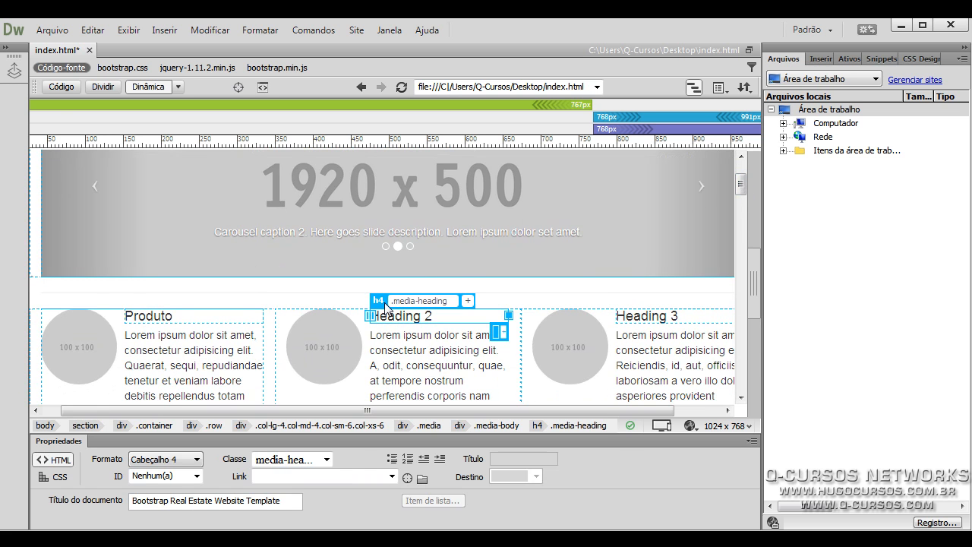
pyautogui.click(60, 86)
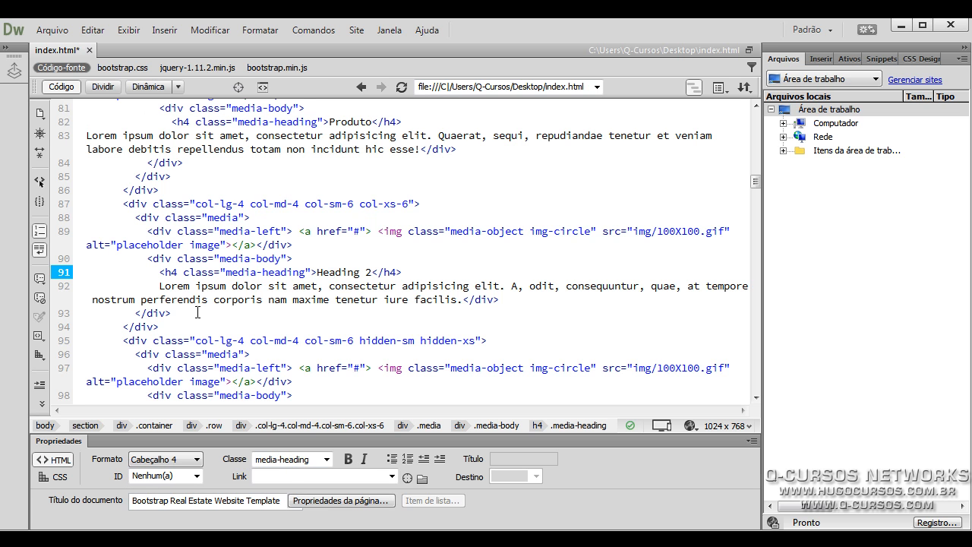
pyautogui.moveTo(179, 270); pyautogui.dragTo(170, 271)
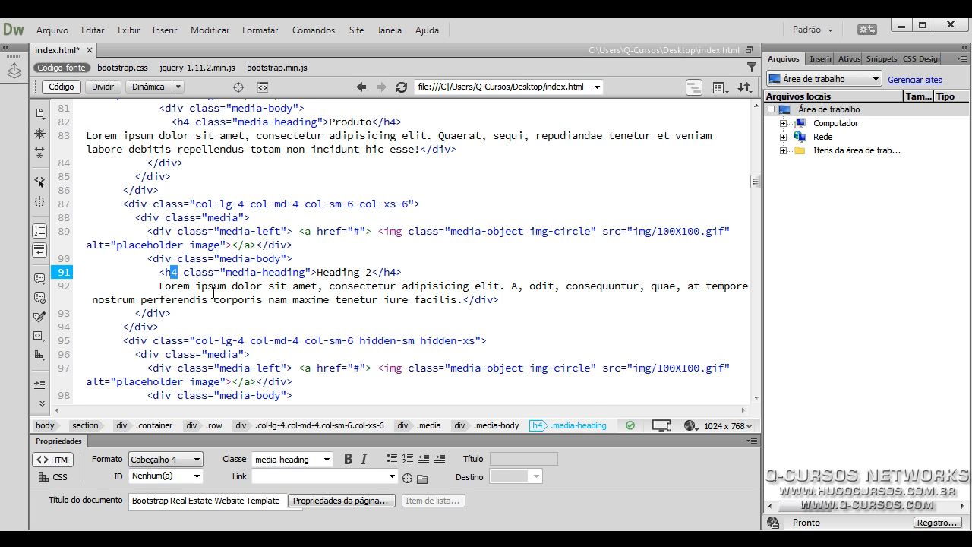
pyautogui.write('5')
pyautogui.moveTo(387, 272); pyautogui.dragTo(394, 273)
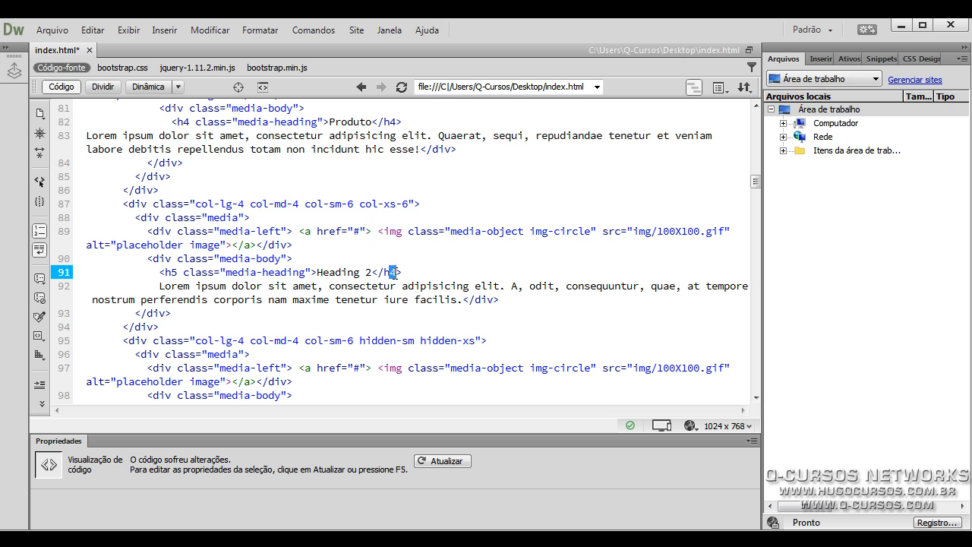
pyautogui.write('5')
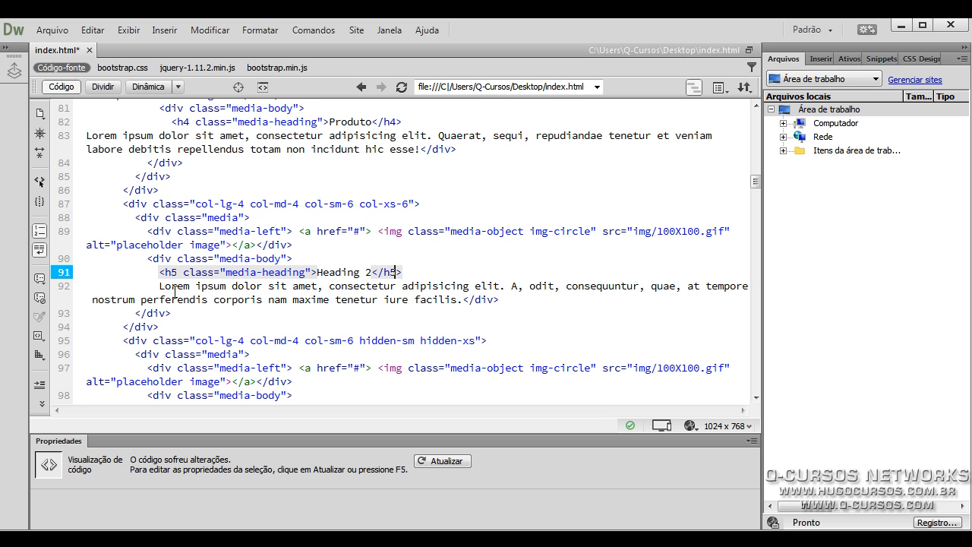
pyautogui.moveTo(159, 272); pyautogui.dragTo(178, 272)
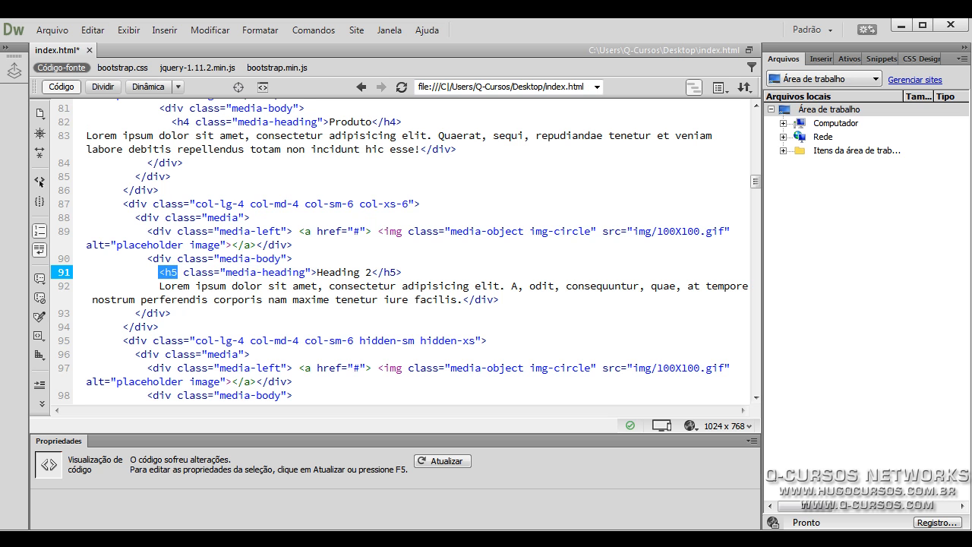
pyautogui.click(148, 87)
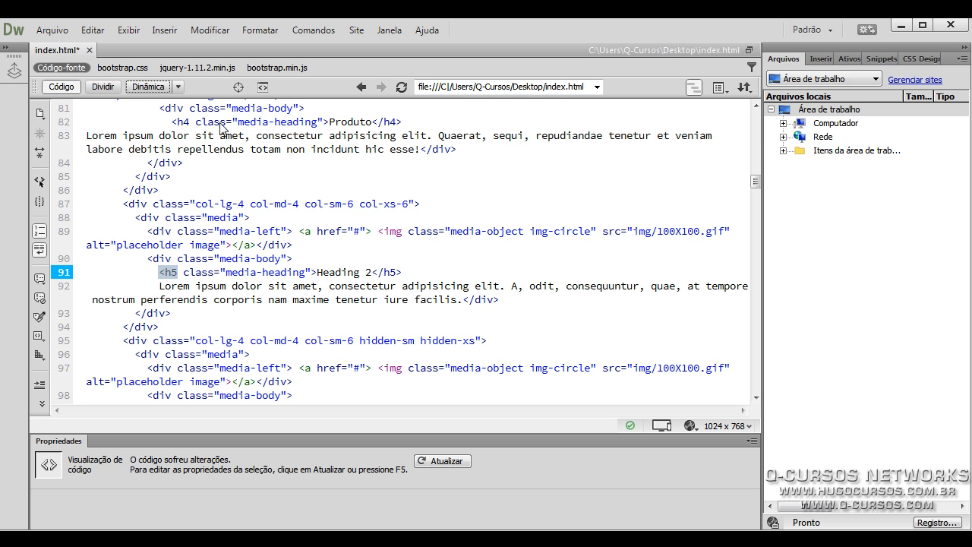
pyautogui.click(431, 247)
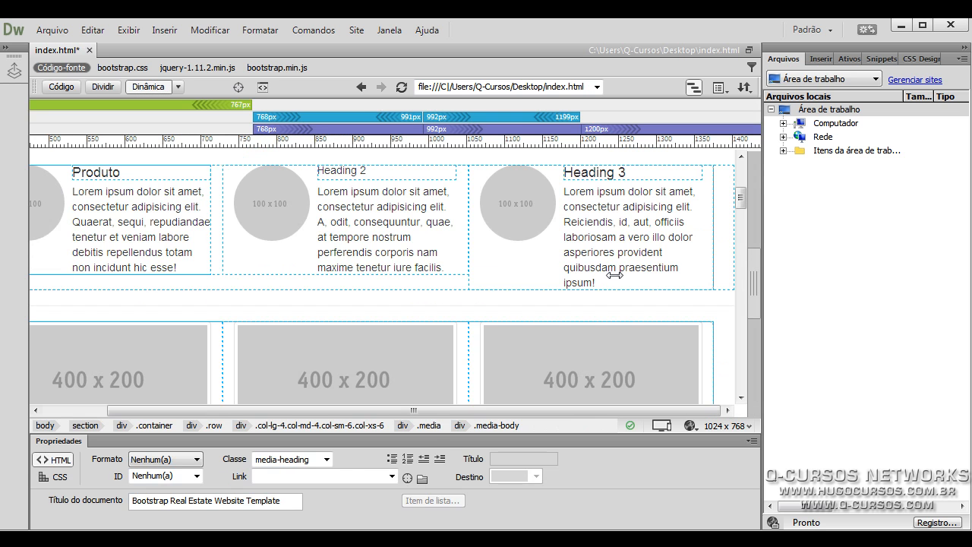
# Select the "Heading 2" title in the page and set its format to Cabeçalho 4
pyautogui.click(351, 172)
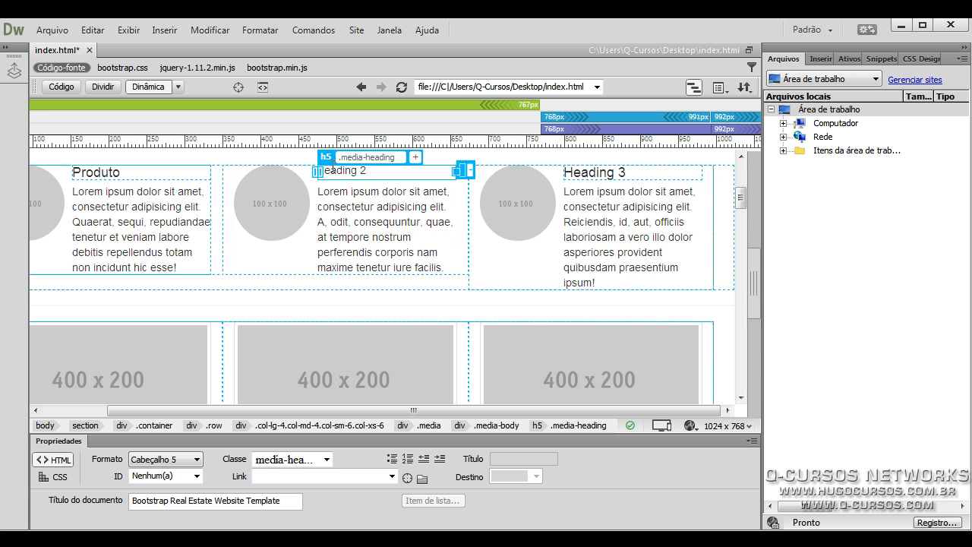
pyautogui.click(577, 171)
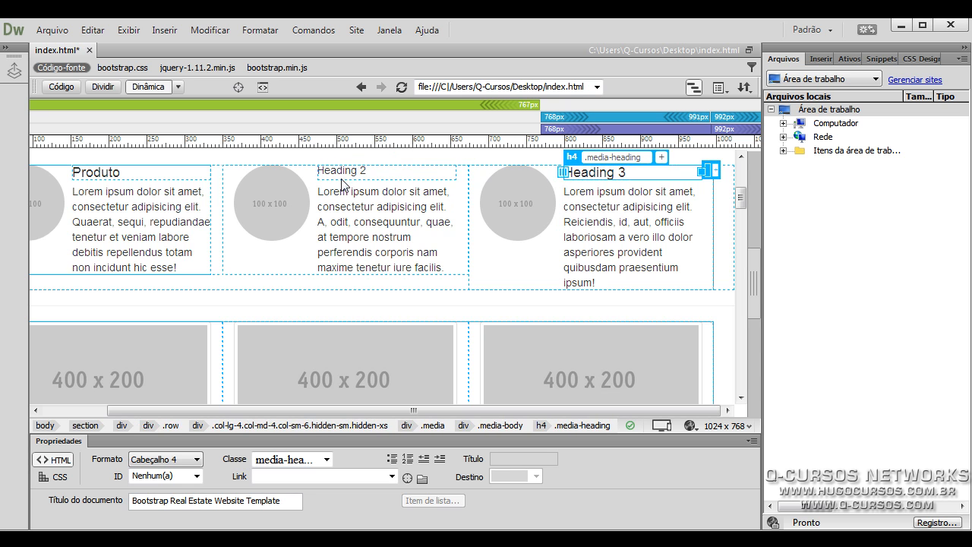
pyautogui.click(341, 175)
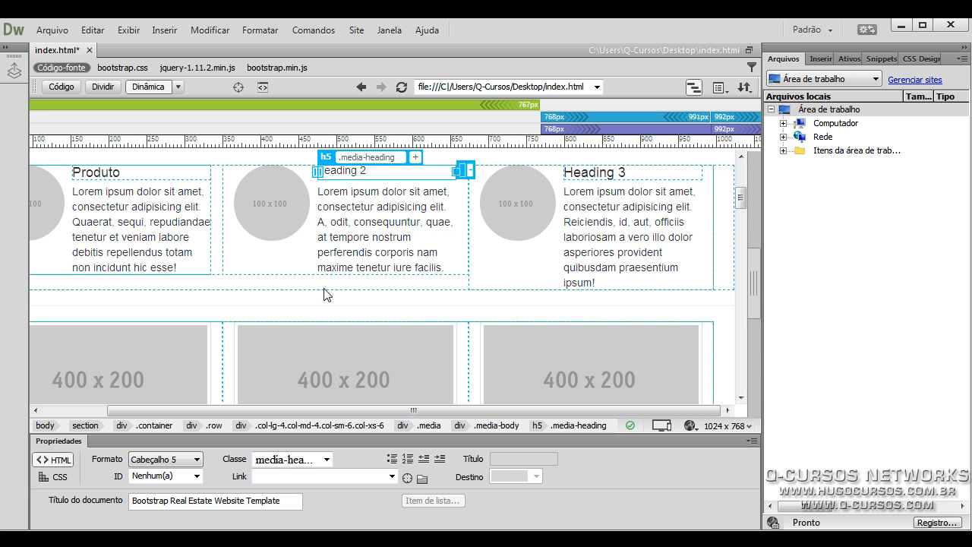
pyautogui.click(177, 460)
pyautogui.click(174, 522)
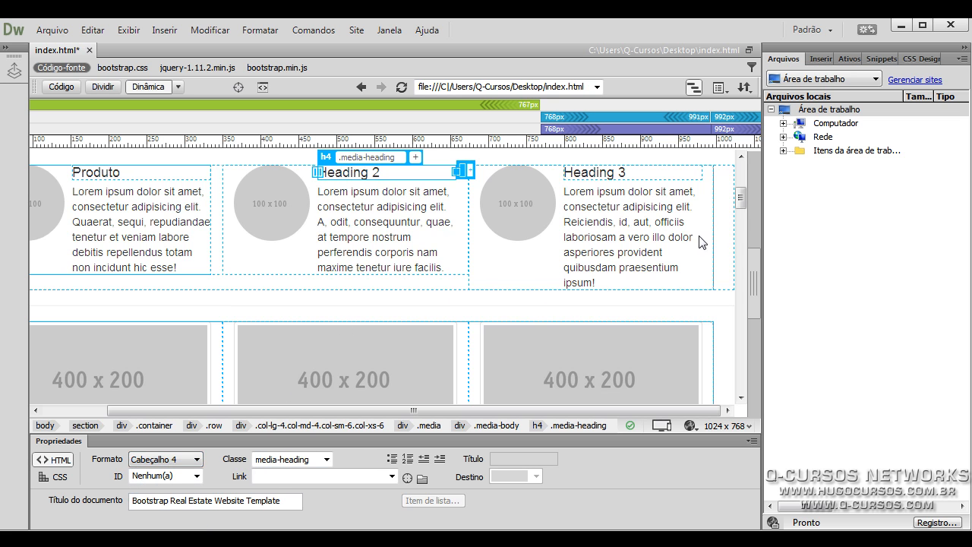
# Select the 1920 x 500 carousel image, set its width to 1800 px, and clear that width again
pyautogui.scroll(-1, 741, 205)
pyautogui.scroll(5, 740, 205)
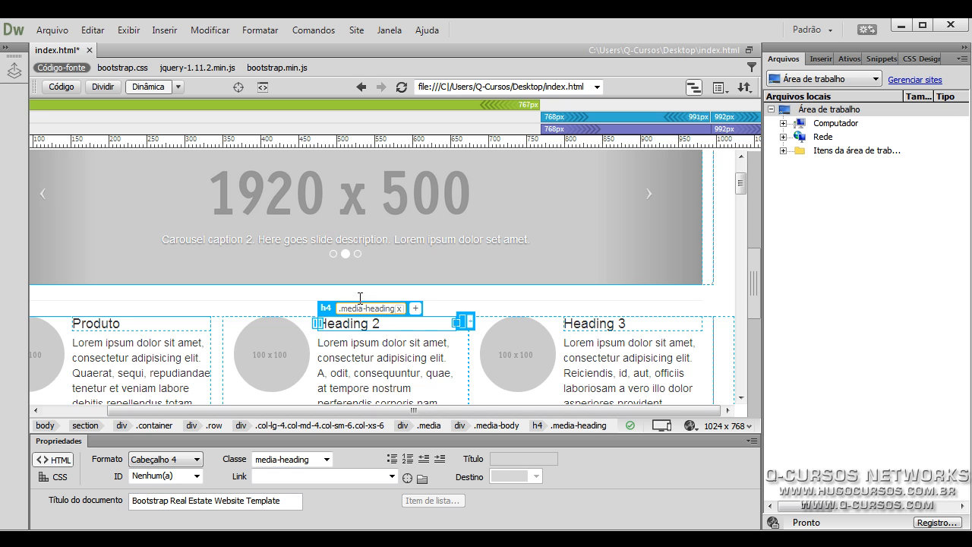
pyautogui.click(353, 203)
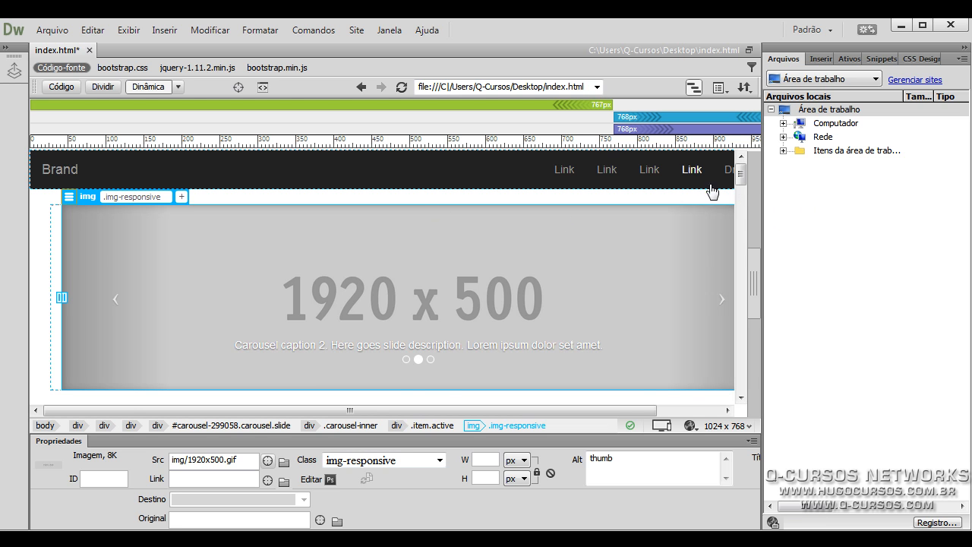
pyautogui.scroll(-1, 741, 183)
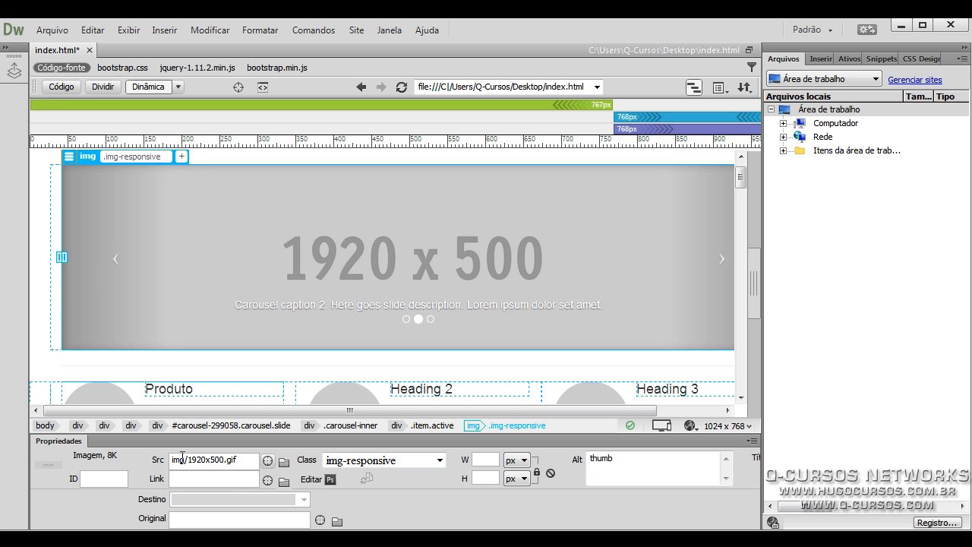
pyautogui.moveTo(187, 460); pyautogui.dragTo(173, 465)
pyautogui.moveTo(212, 461); pyautogui.dragTo(229, 461)
pyautogui.click(483, 460)
pyautogui.write('1800')
pyautogui.press('Return')
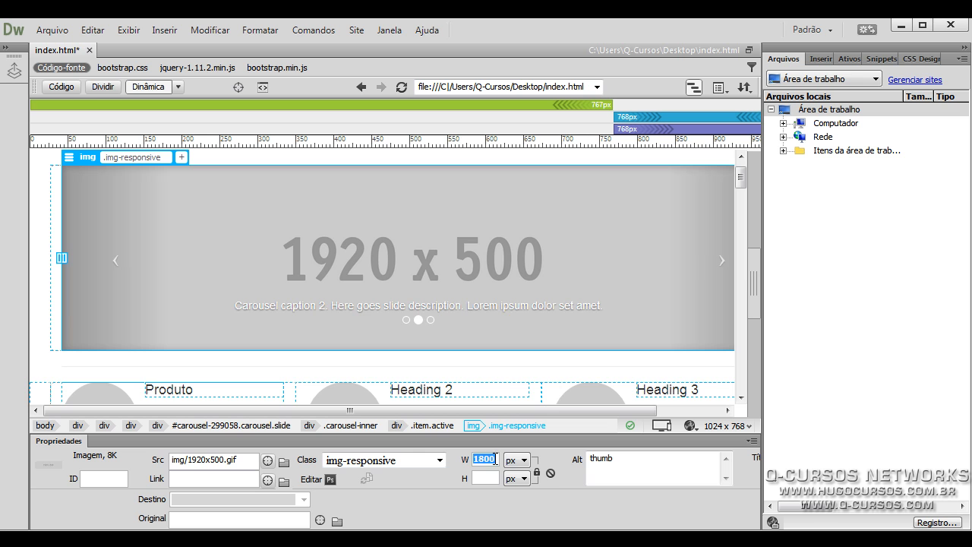
pyautogui.press('BackSpace')
# Select the Location dropdown in the Find Your Home form and switch its selected value to 1, Any, and back to 2
pyautogui.moveTo(741, 182); pyautogui.dragTo(733, 272)
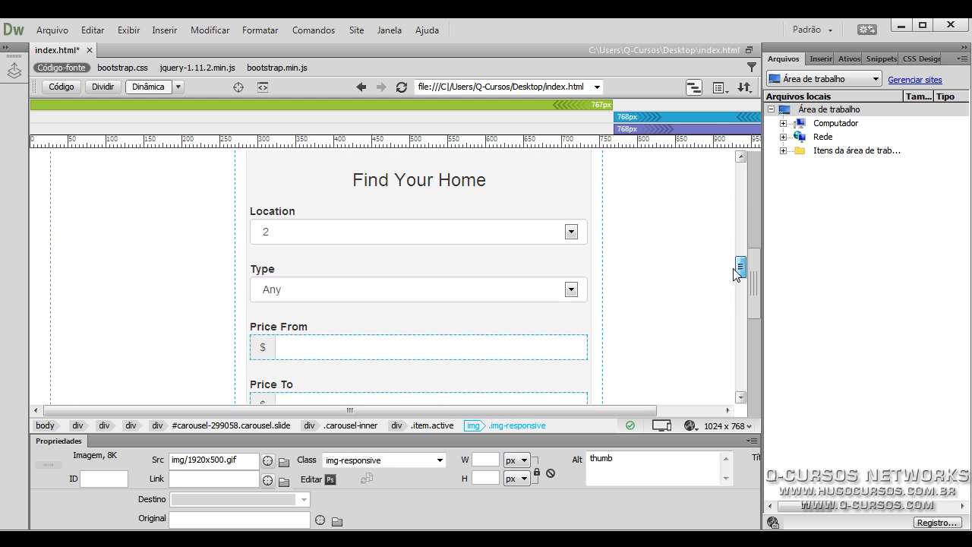
pyautogui.click(387, 241)
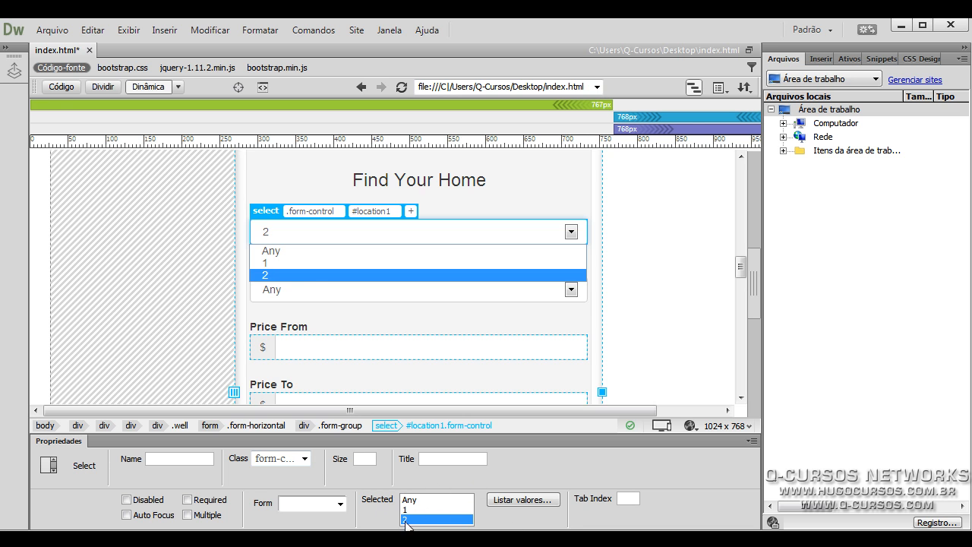
pyautogui.click(297, 264)
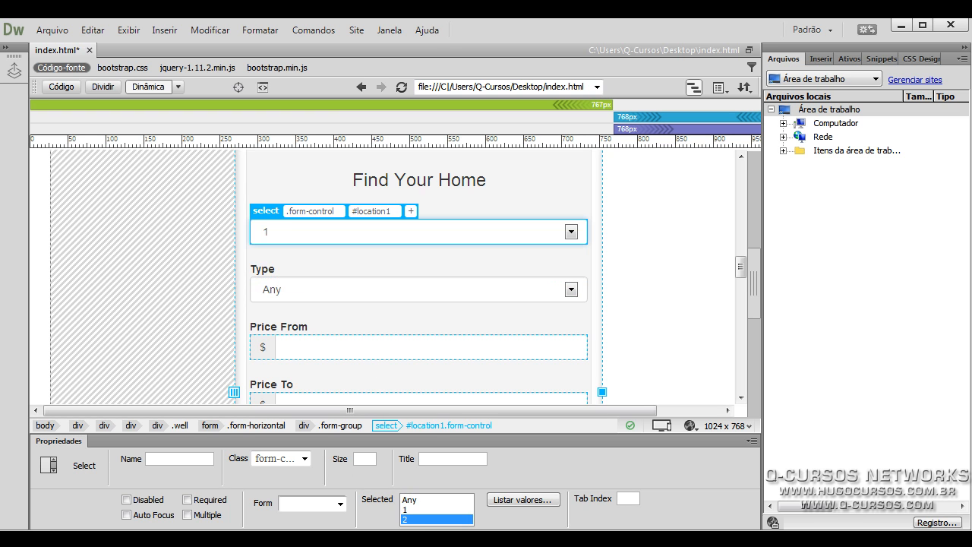
pyautogui.click(418, 509)
pyautogui.click(424, 500)
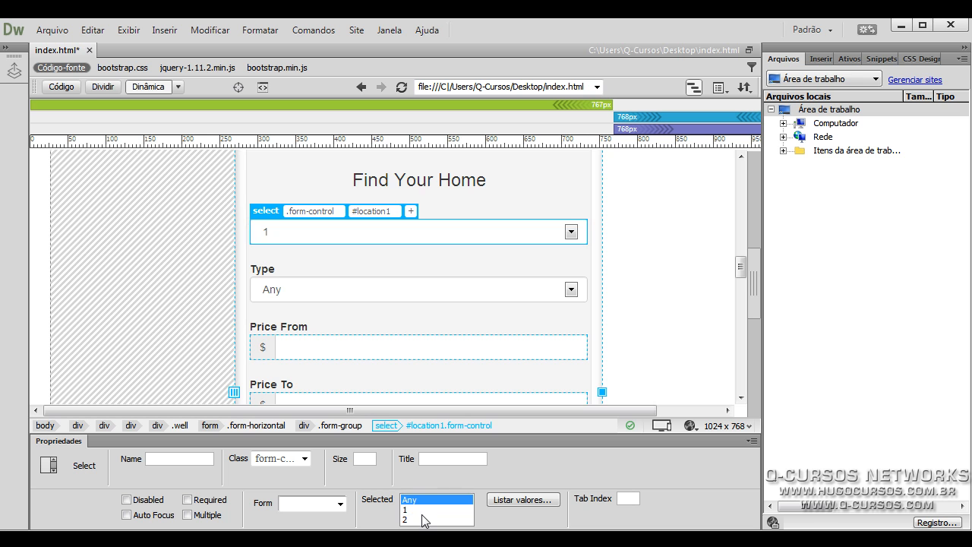
pyautogui.click(424, 519)
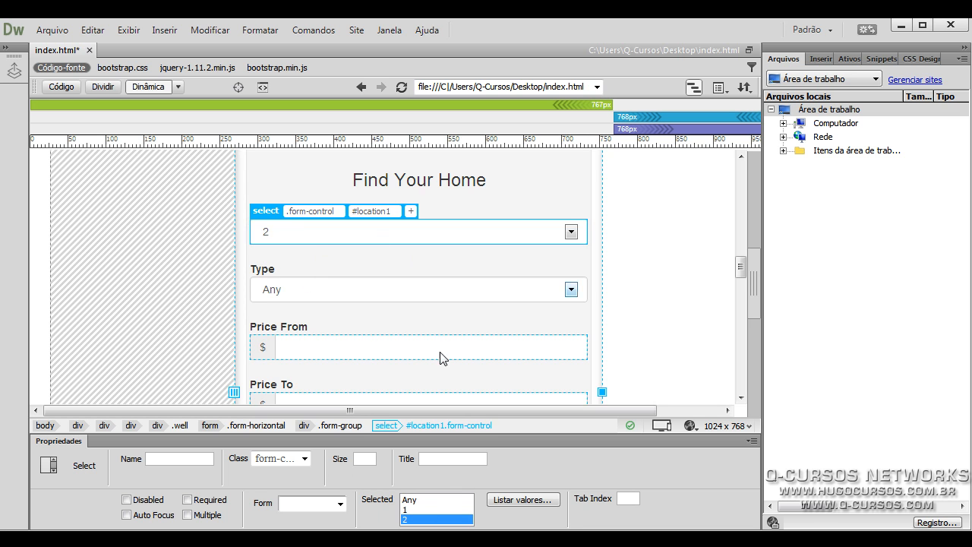
# Add a blank item after 2 in the Location dropdown's list of values
pyautogui.click(524, 500)
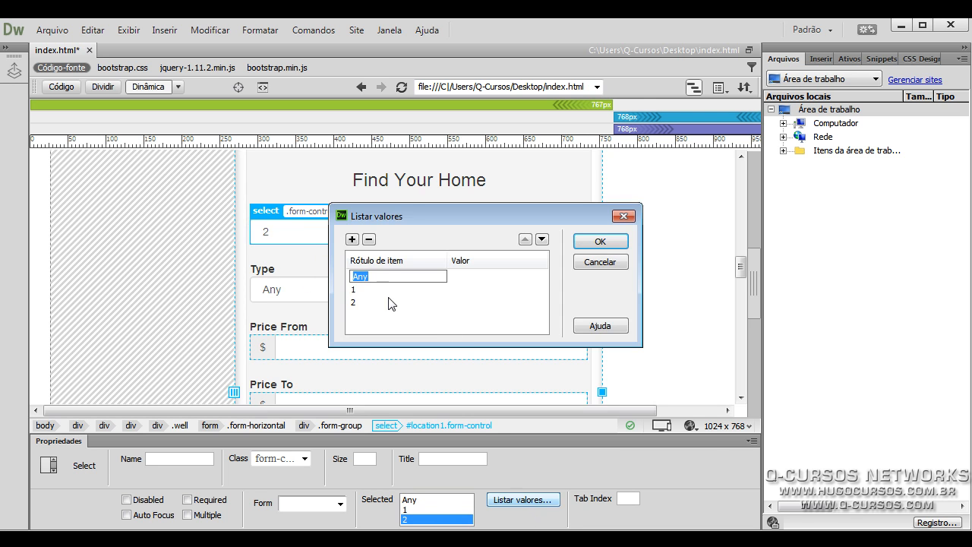
pyautogui.click(352, 239)
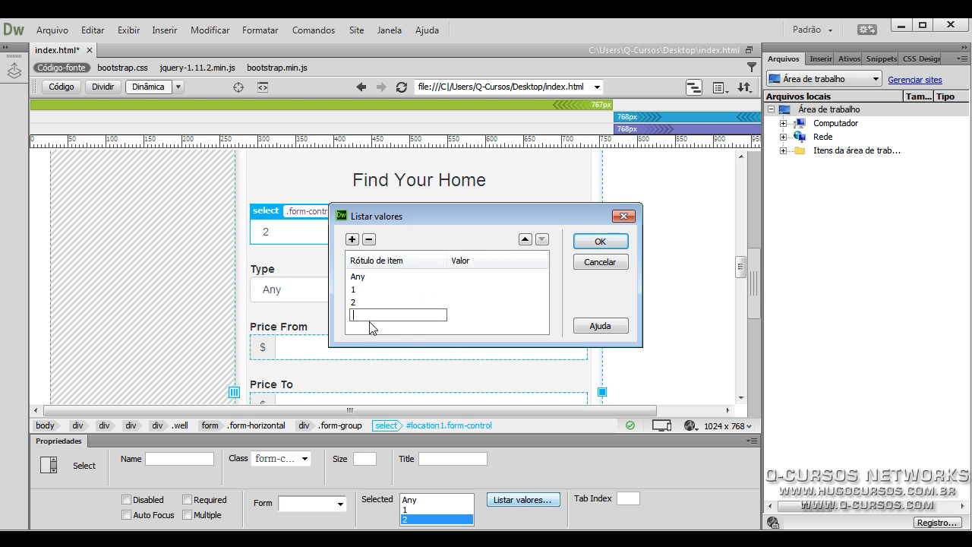
pyautogui.click(579, 245)
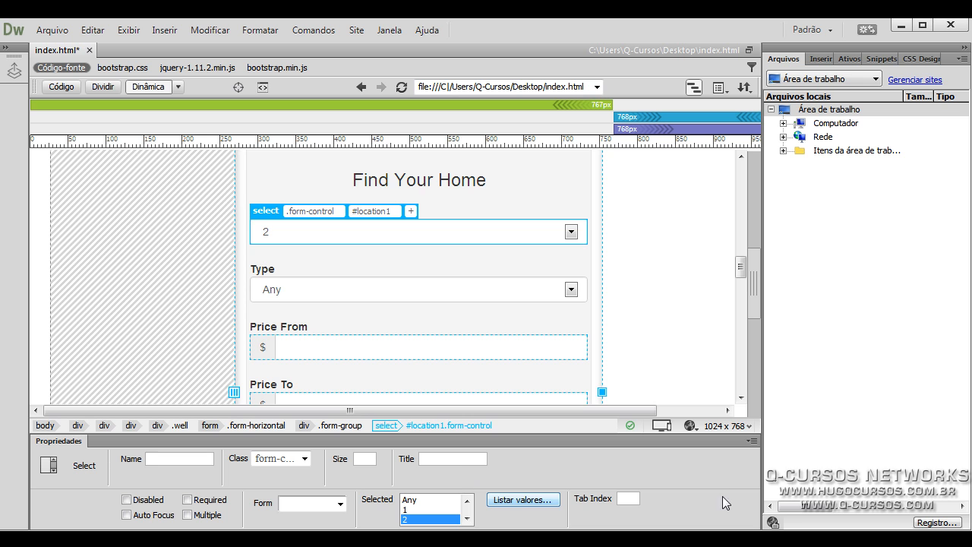
# Set the Location dropdown's selected value to 3
pyautogui.click(466, 519)
pyautogui.click(428, 519)
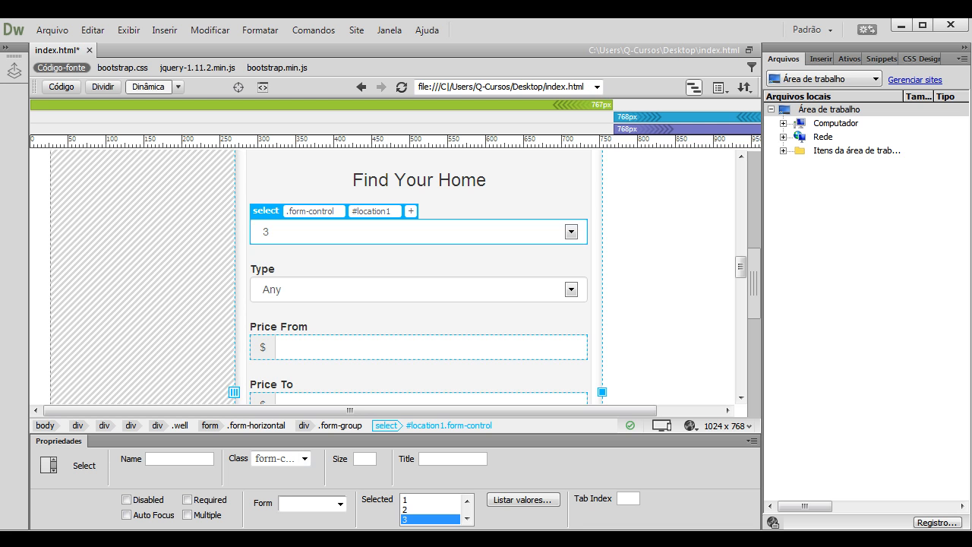
# Switch to Chrome and look through the index.html page to find the Find Your Home form
pyautogui.hotkey('alt', 'Tab')
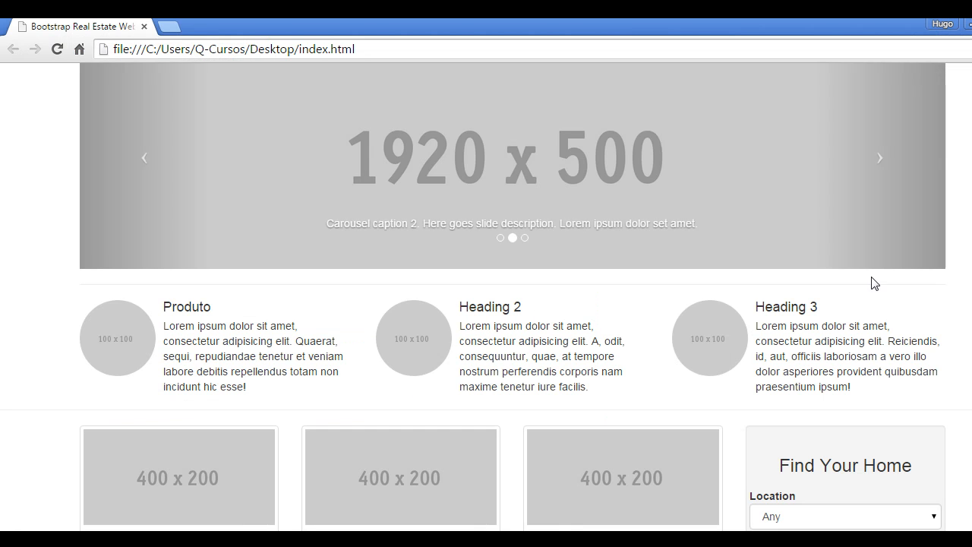
pyautogui.scroll(-1, 486, 296)
pyautogui.scroll(-13, 486, 297)
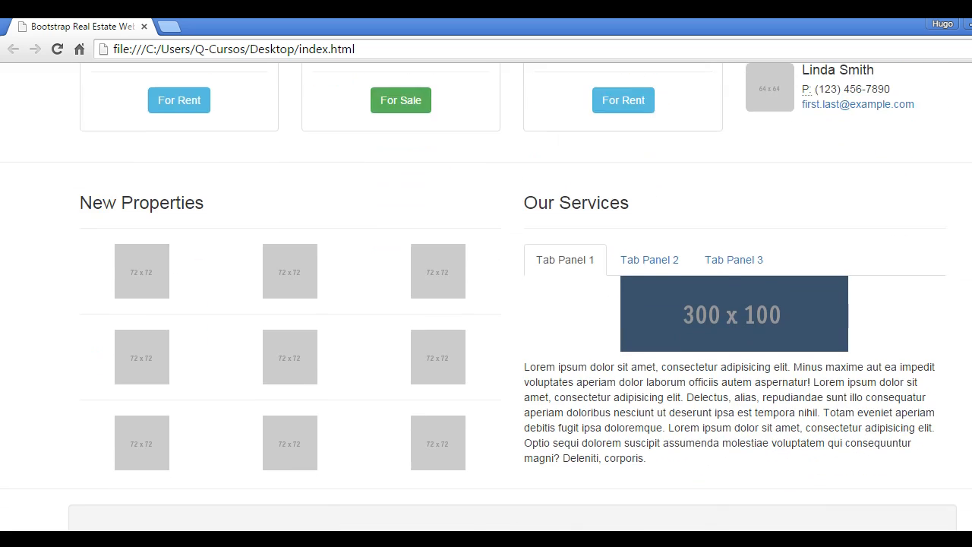
pyautogui.scroll(7, 486, 296)
pyautogui.scroll(5, 832, 237)
pyautogui.scroll(-3, 831, 237)
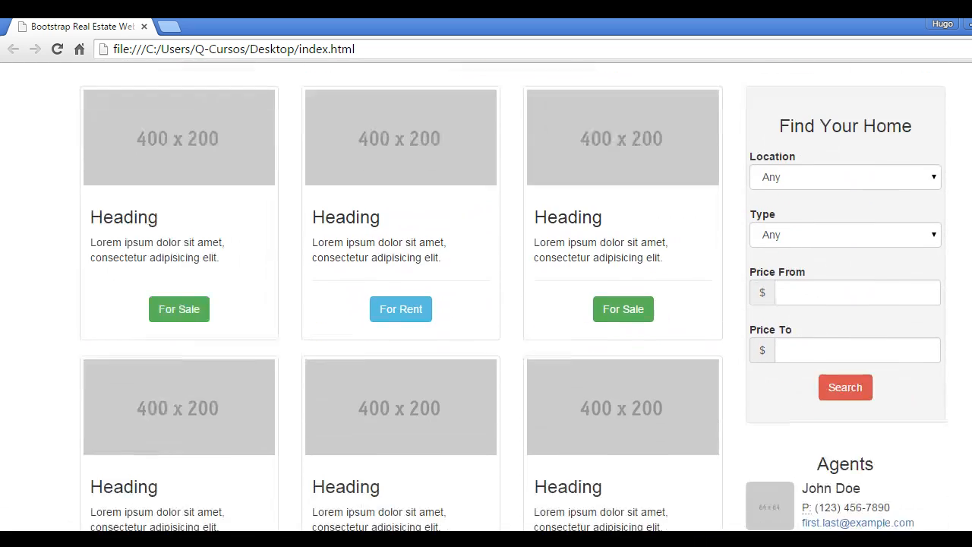
pyautogui.scroll(1, 832, 237)
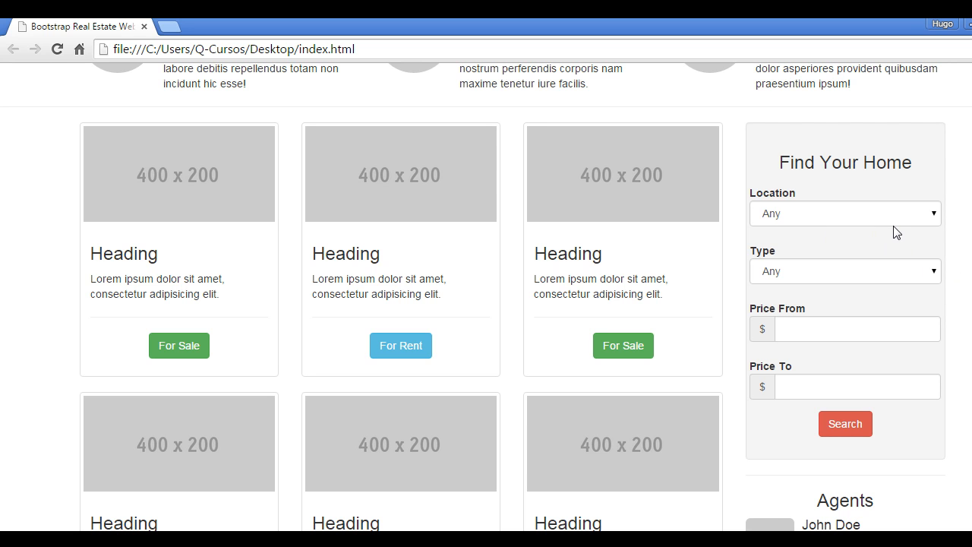
# Open the Location dropdown on the Chrome page to check its list of values
pyautogui.hotkey('alt', 'Tab')
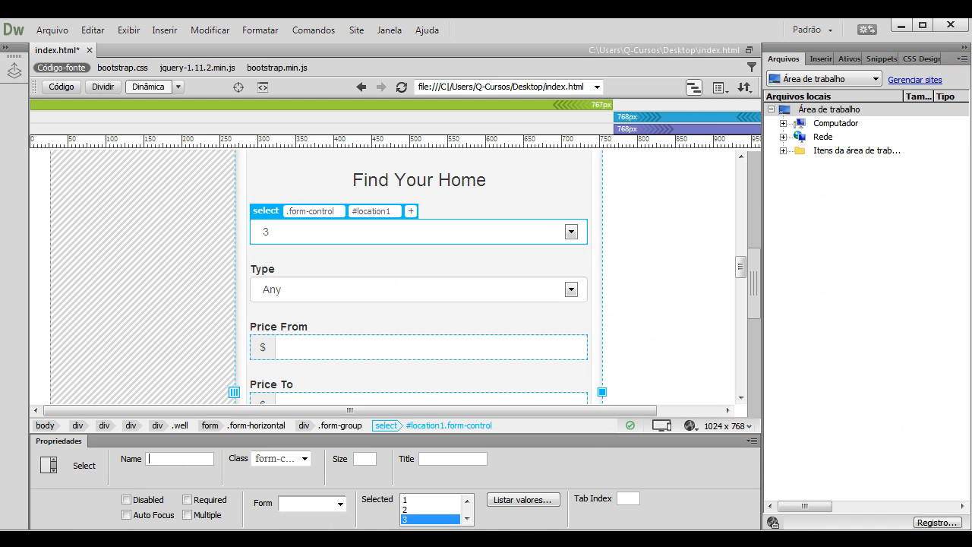
pyautogui.hotkey('alt', 'Tab')
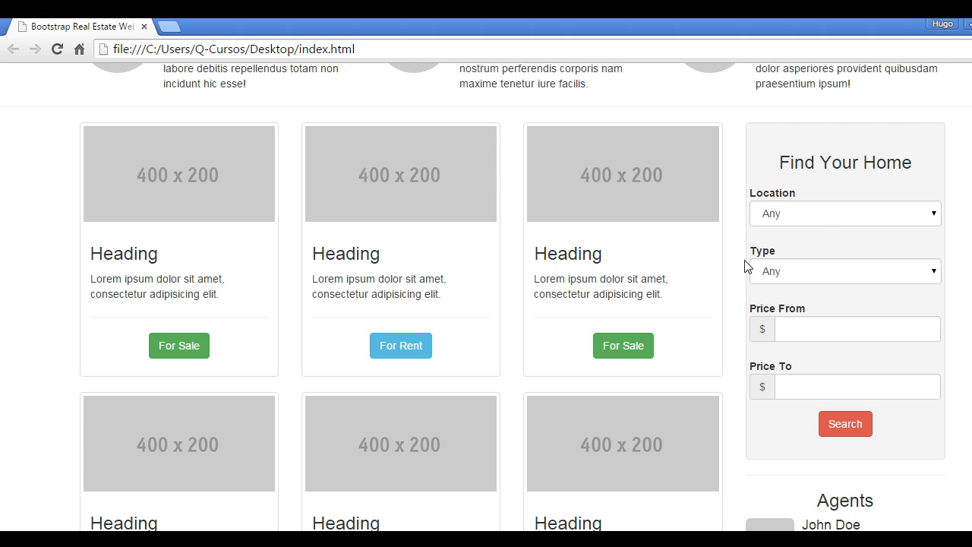
pyautogui.click(934, 218)
pyautogui.click(936, 218)
pyautogui.click(966, 221)
pyautogui.rightClick(967, 220)
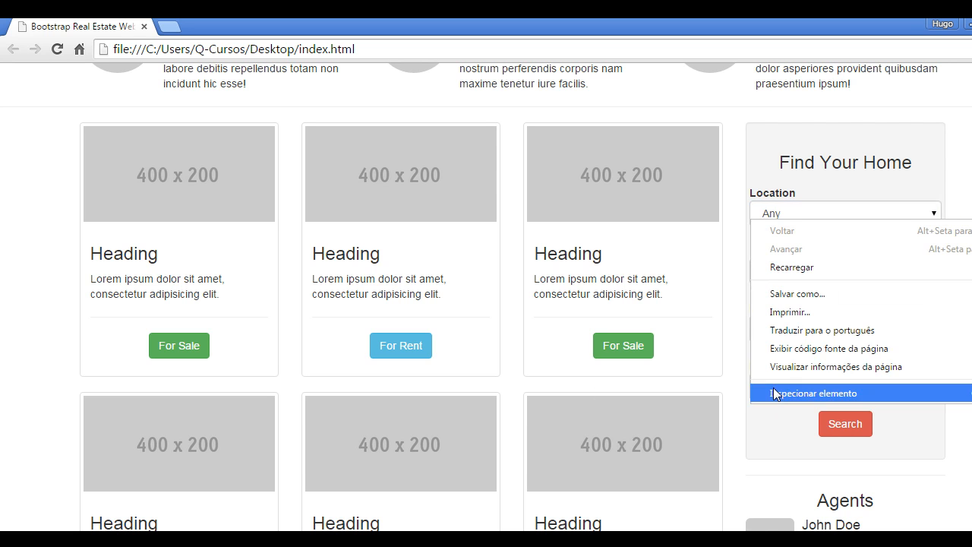
# Switch back to Dreamweaver and save index.html
pyautogui.hotkey('alt', 'Tab')
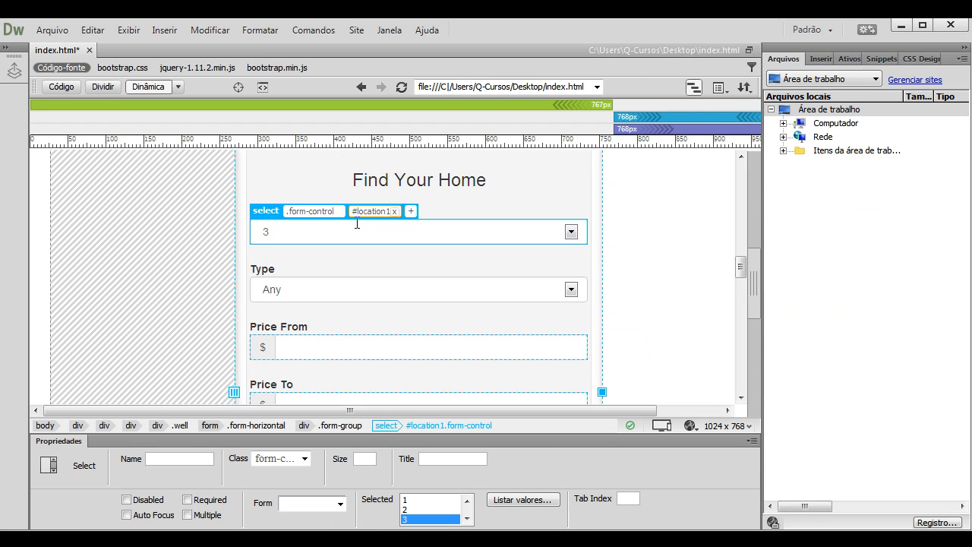
pyautogui.click(61, 31)
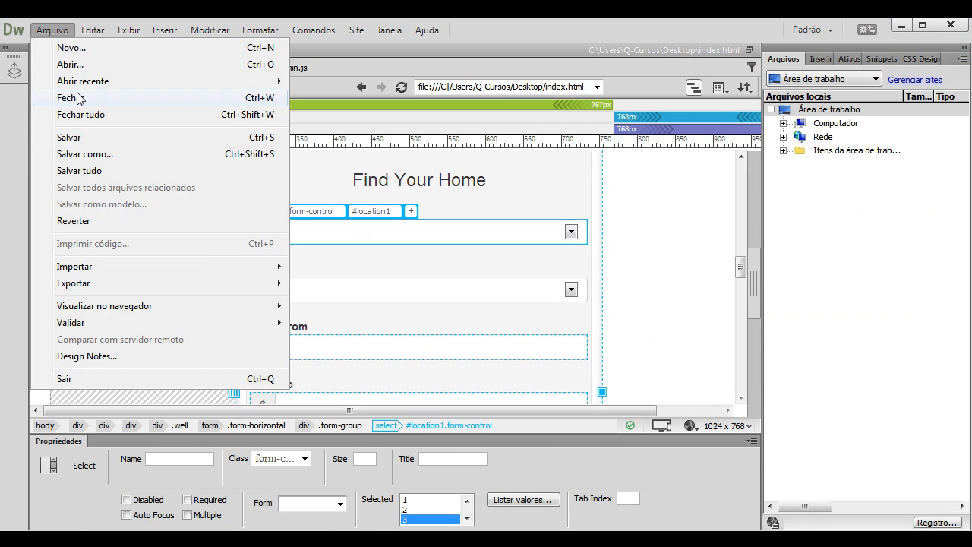
pyautogui.click(84, 138)
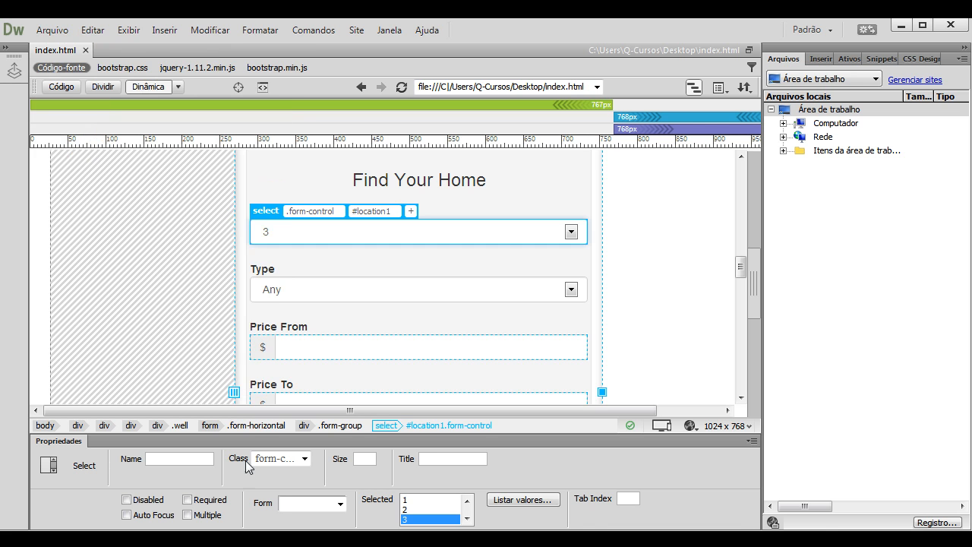
# Switch to Chrome, reload index.html and check the Location dropdown's options
pyautogui.hotkey('alt', 'Tab')
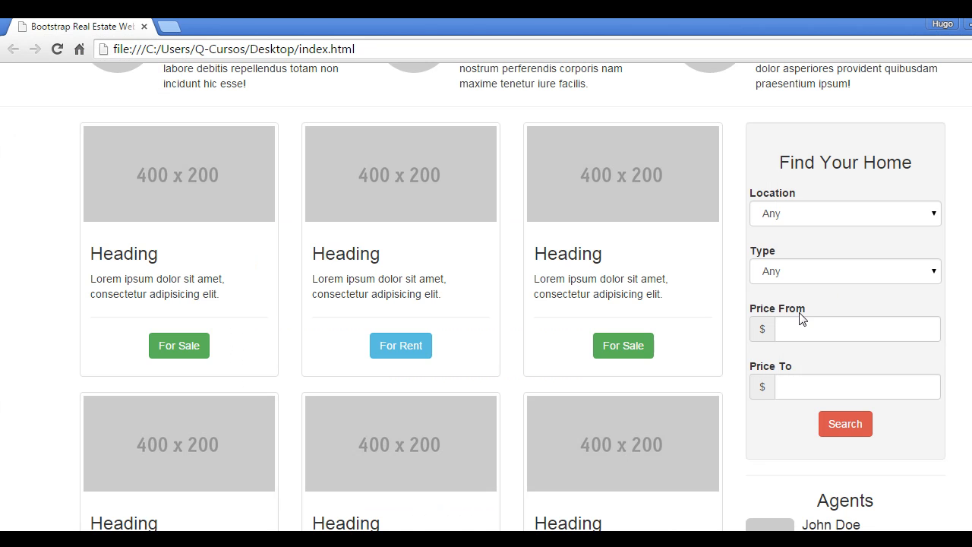
pyautogui.rightClick(959, 252)
pyautogui.click(851, 293)
pyautogui.click(938, 215)
pyautogui.click(965, 265)
# Switch back to Dreamweaver, examine the Location dropdown's option 3 in the source code, and return to the live view
pyautogui.hotkey('alt', 'Tab')
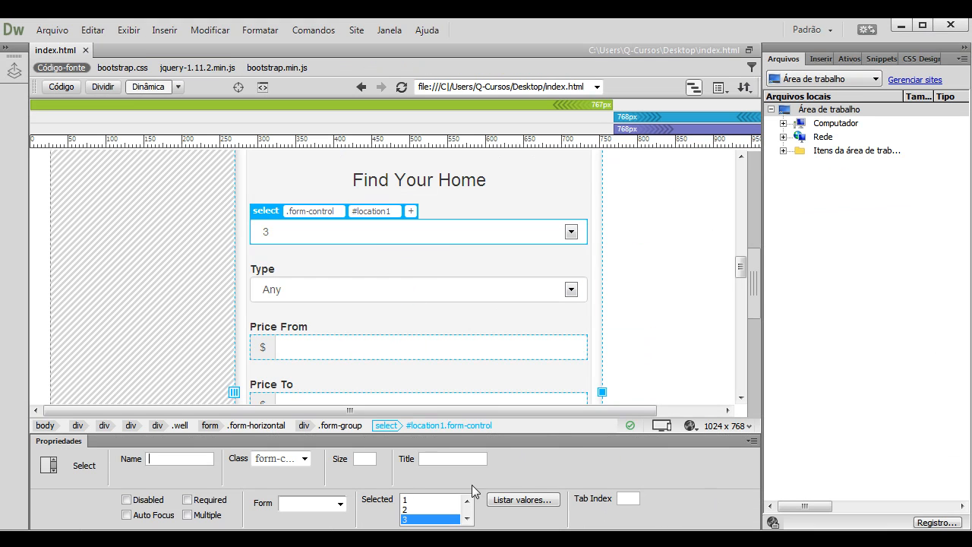
pyautogui.click(164, 456)
pyautogui.click(60, 87)
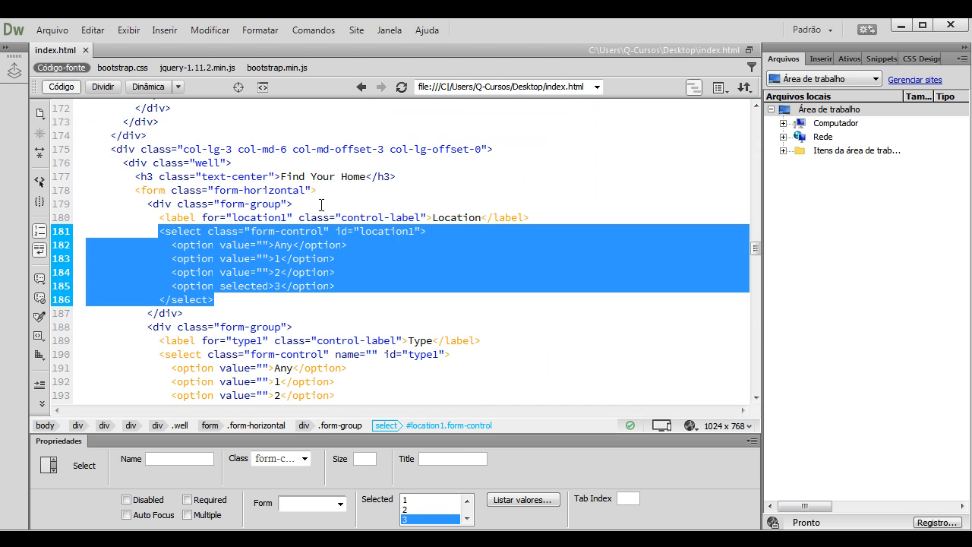
pyautogui.click(298, 300)
pyautogui.moveTo(172, 286); pyautogui.dragTo(269, 284)
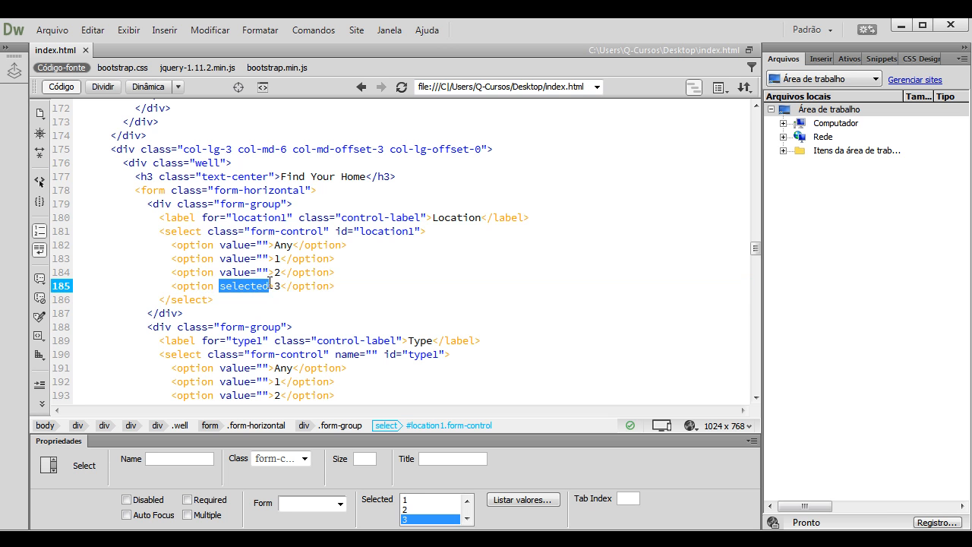
pyautogui.doubleClick(276, 287)
pyautogui.moveTo(335, 286); pyautogui.dragTo(287, 285)
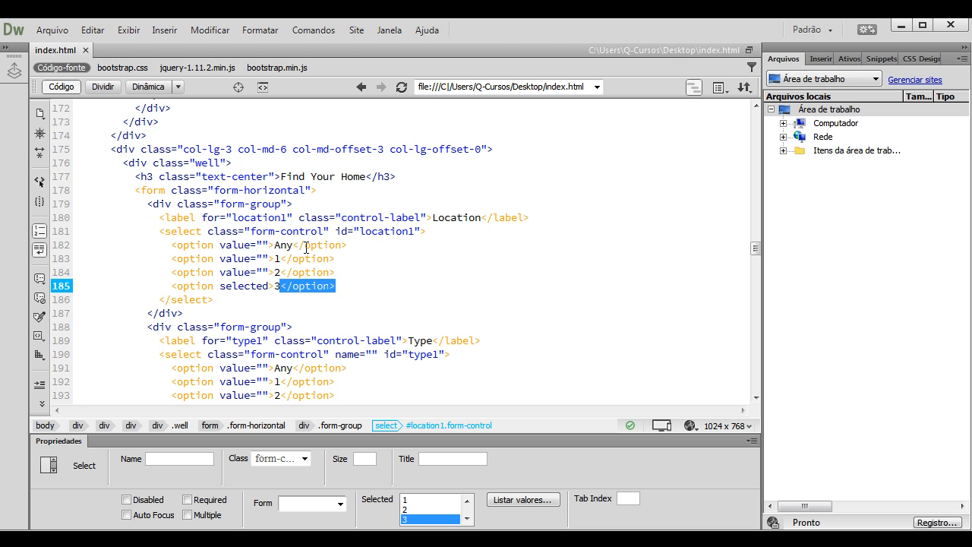
pyautogui.click(148, 86)
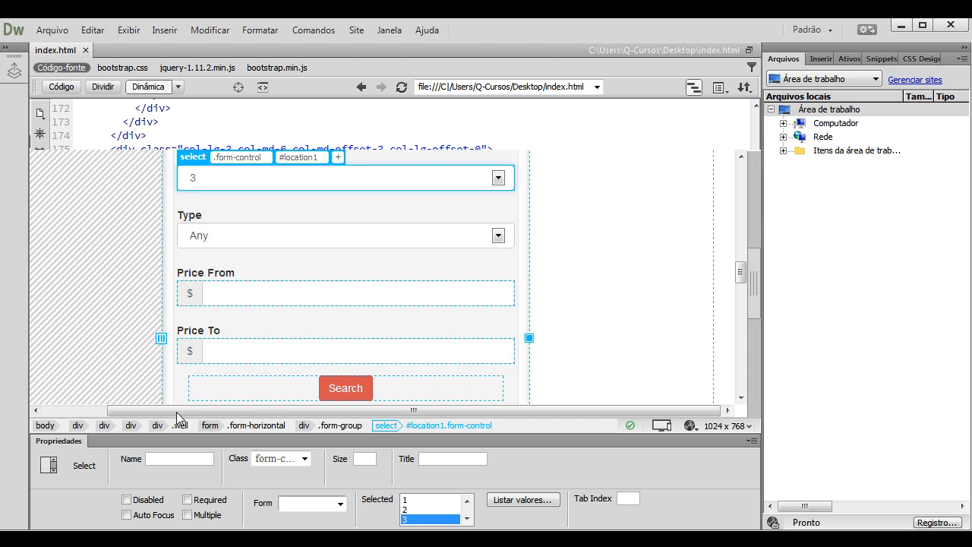